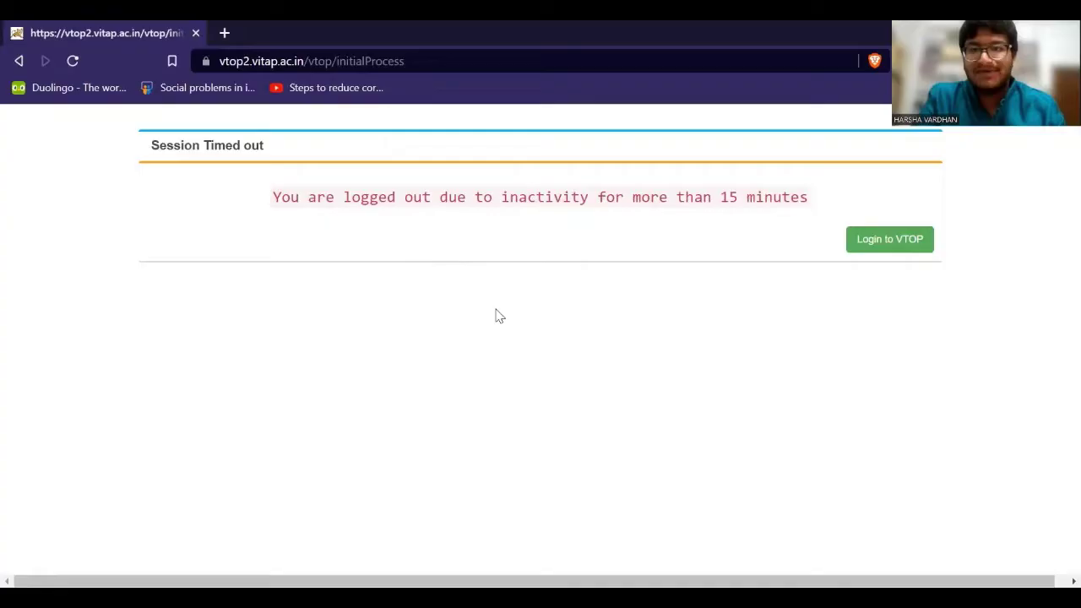
- Sign back into VTOP as a student after the session timeouts and reopen the sidebar Services list
{"action": "left_click", "coordinate": [879, 245]}
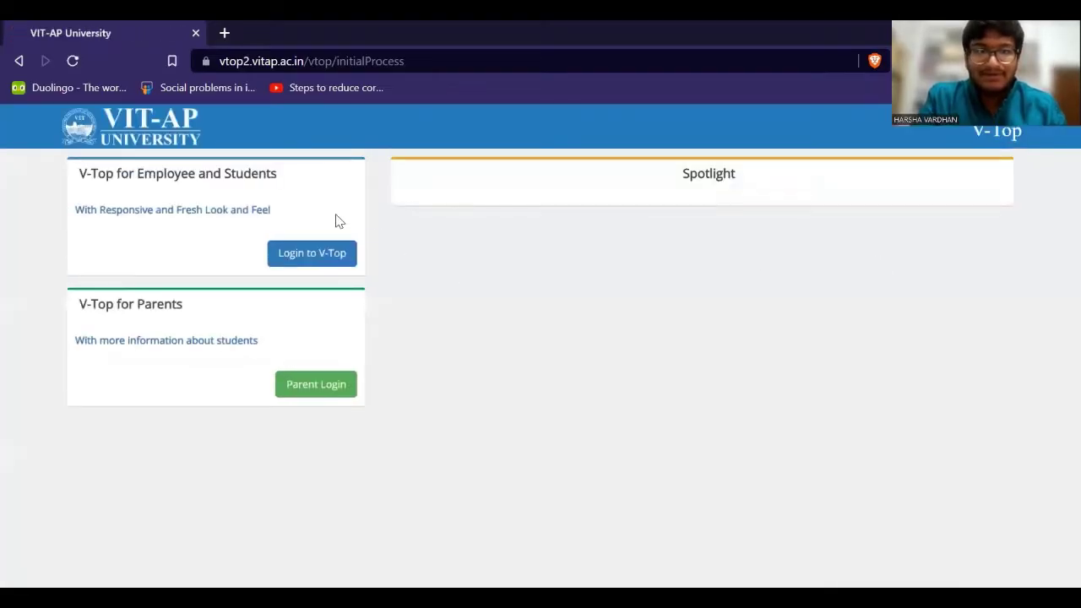
{"action": "left_click", "coordinate": [320, 256]}
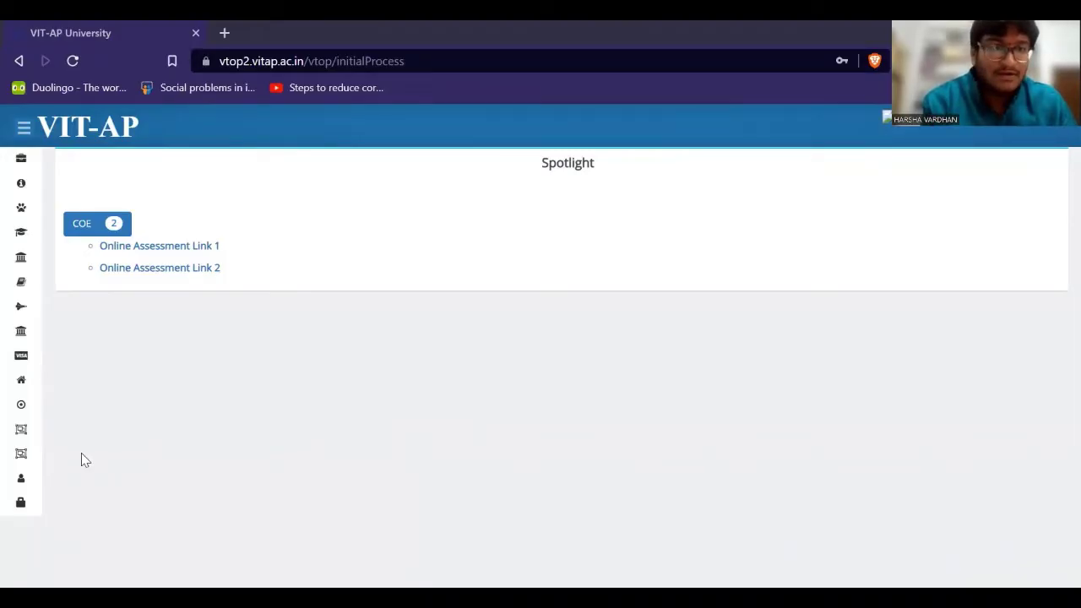
{"action": "left_click", "coordinate": [23, 309]}
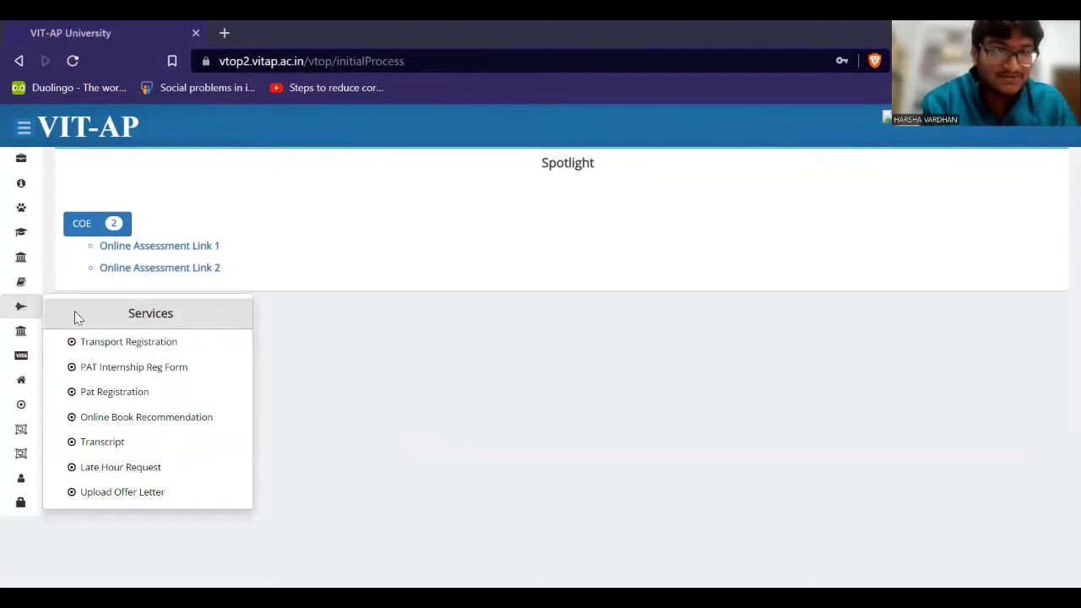
{"action": "left_click", "coordinate": [109, 340]}
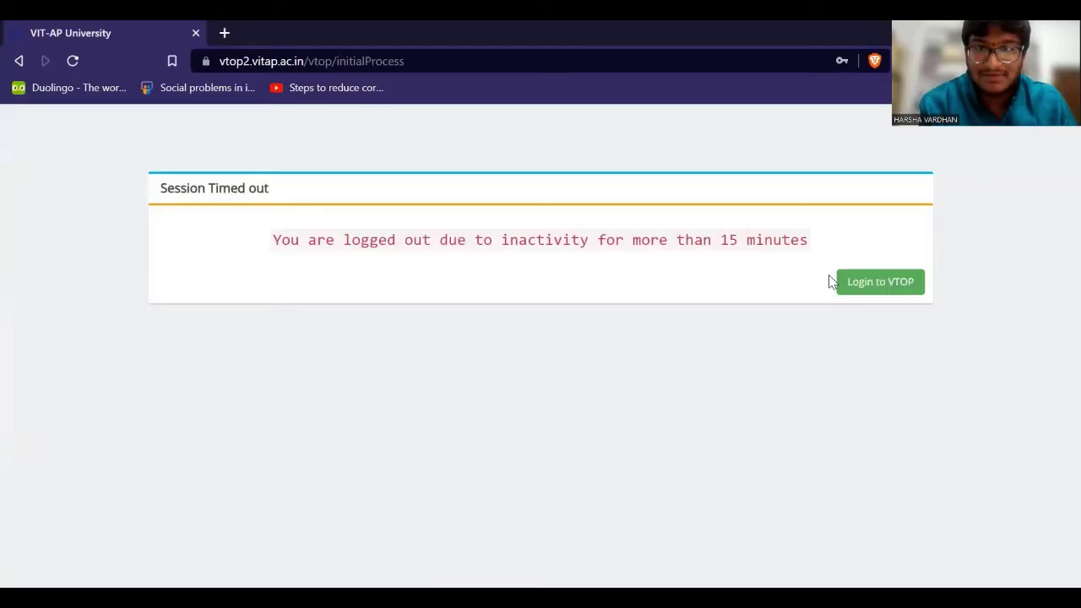
{"action": "left_click", "coordinate": [850, 287]}
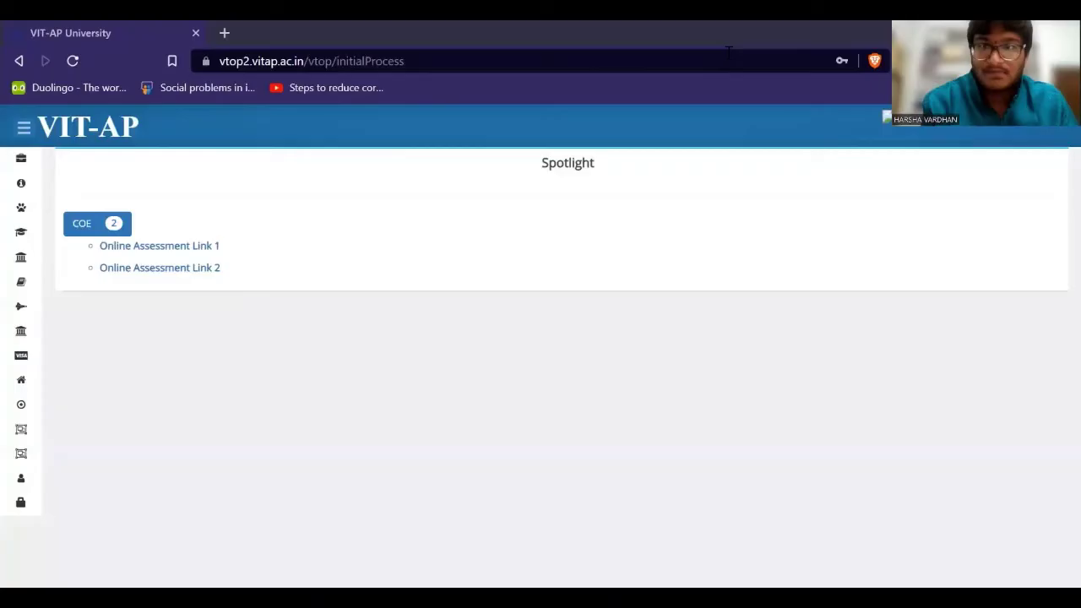
{"action": "mouse_move", "coordinate": [26, 307]}
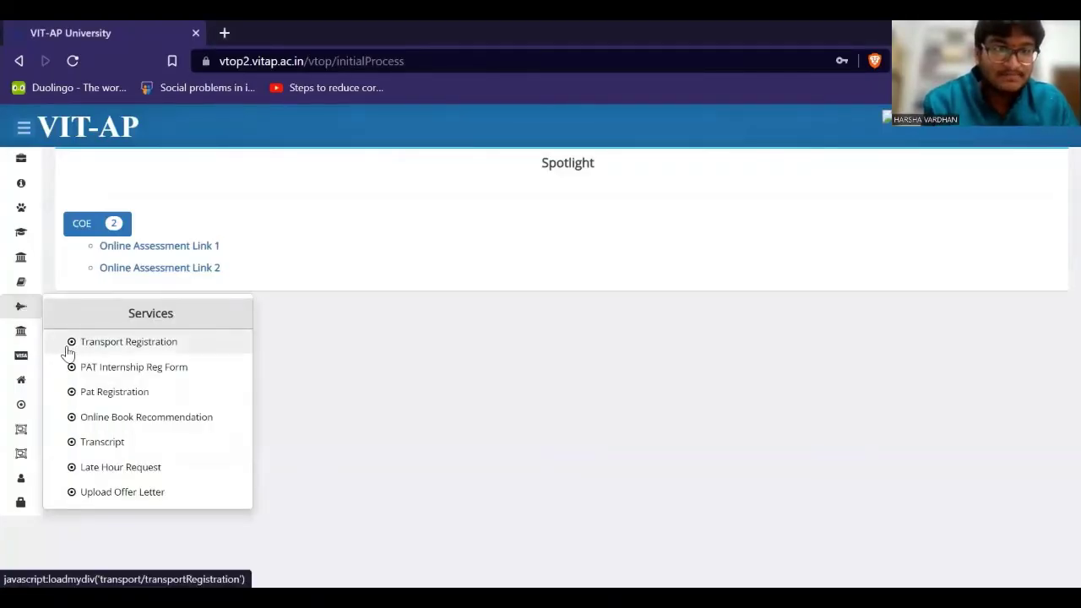
- Start Transport Registration for Bus Registration Year(2022-2023) with Two Way as the way type
{"action": "left_click", "coordinate": [101, 342]}
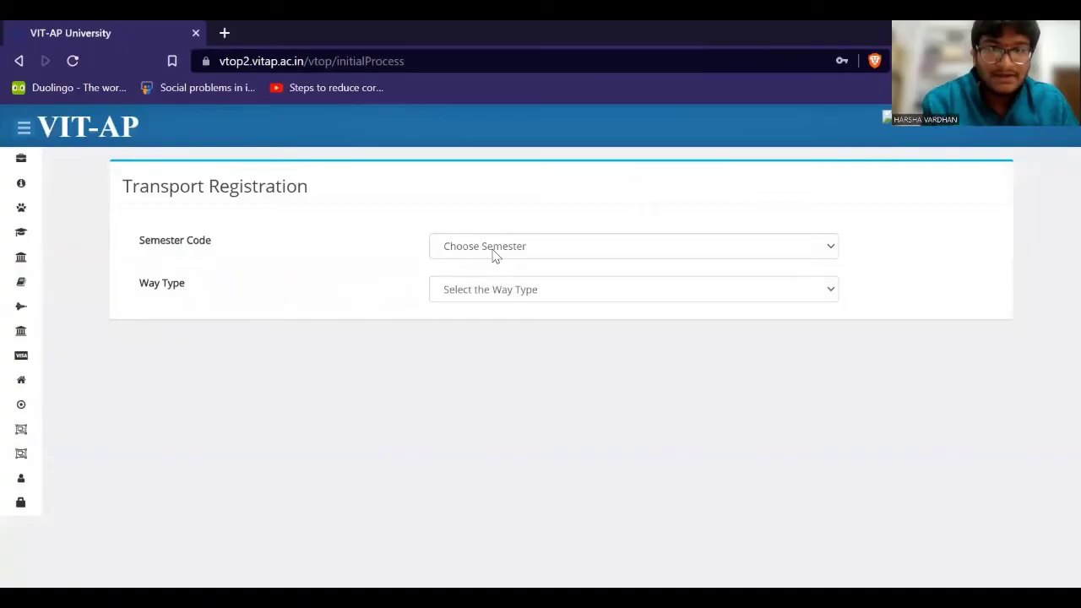
{"action": "left_click", "coordinate": [495, 254]}
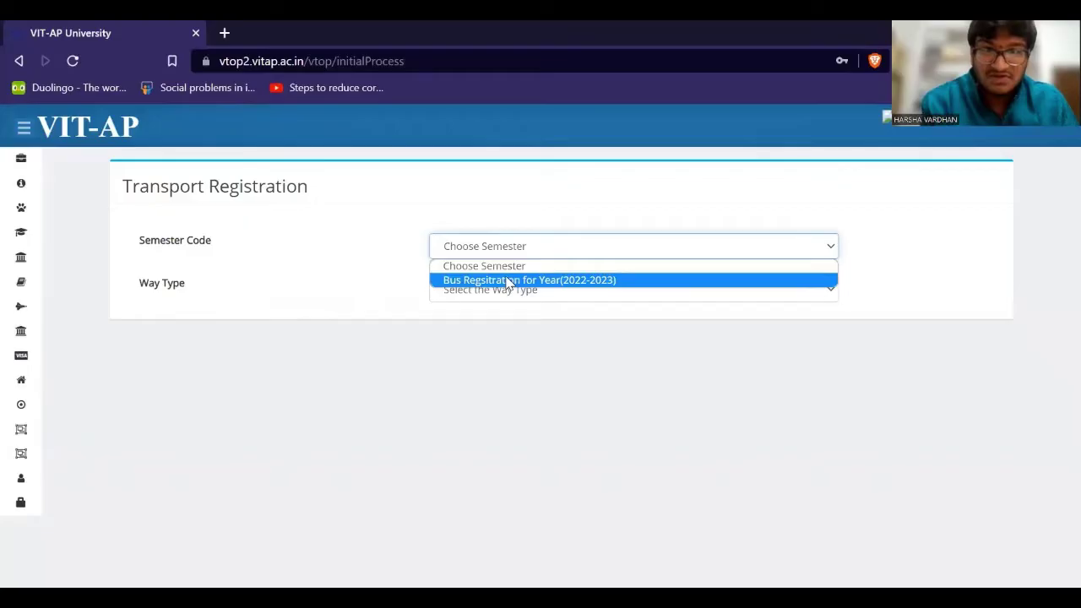
{"action": "left_click", "coordinate": [508, 281]}
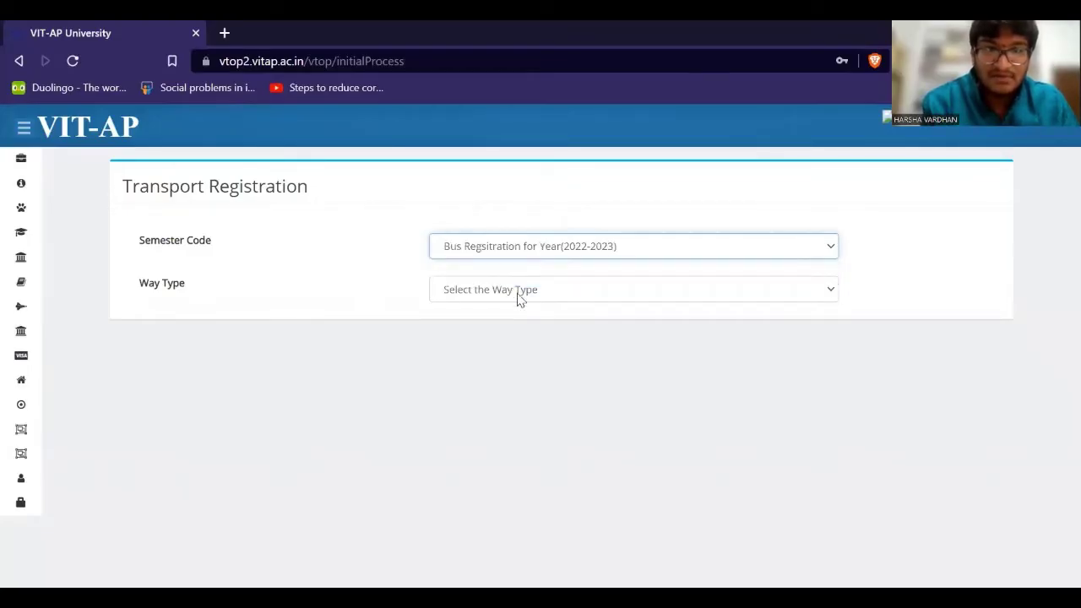
{"action": "left_click", "coordinate": [520, 295]}
{"action": "left_click", "coordinate": [501, 328]}
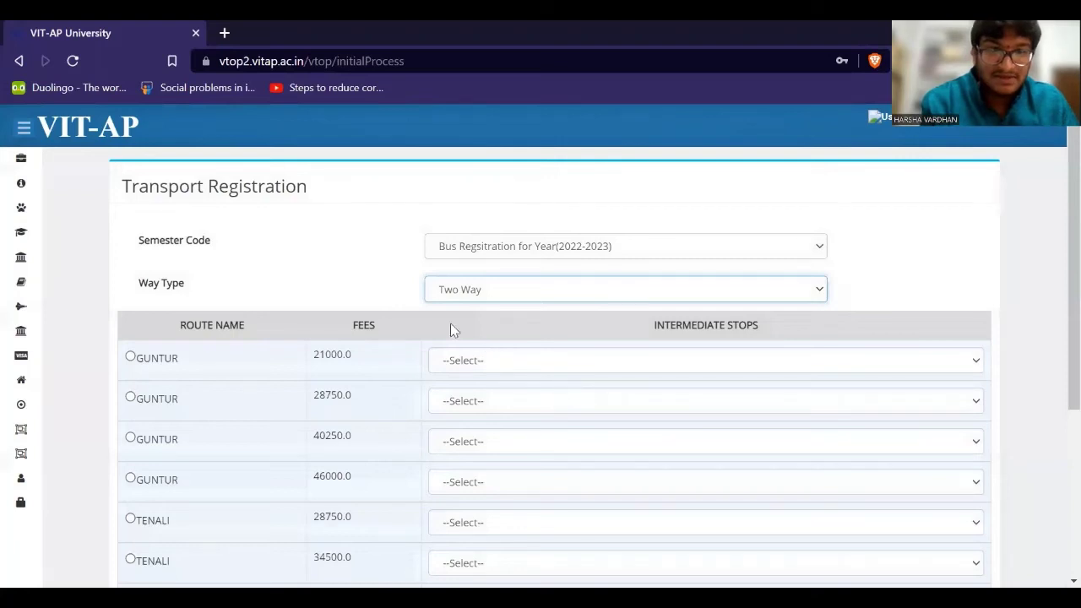
- Select the GUNTUR route at 40250.0 and set Chuttugunta as its intermediate stop
{"action": "scroll", "coordinate": [369, 446], "scroll_direction": "down", "scroll_amount": 3}
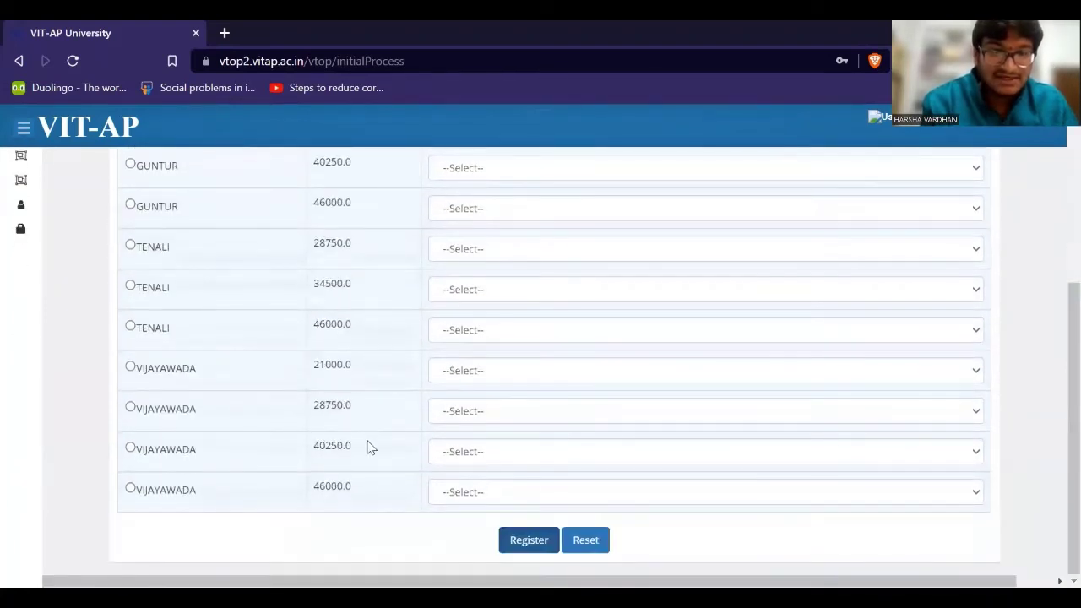
{"action": "scroll", "coordinate": [369, 446], "scroll_direction": "up", "scroll_amount": 3}
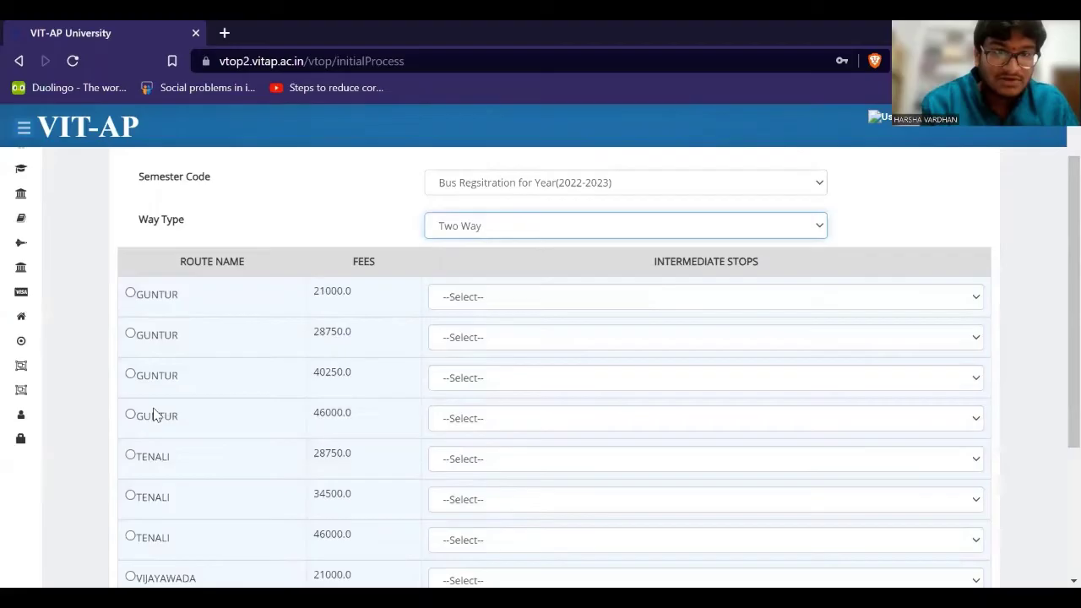
{"action": "left_click", "coordinate": [131, 376]}
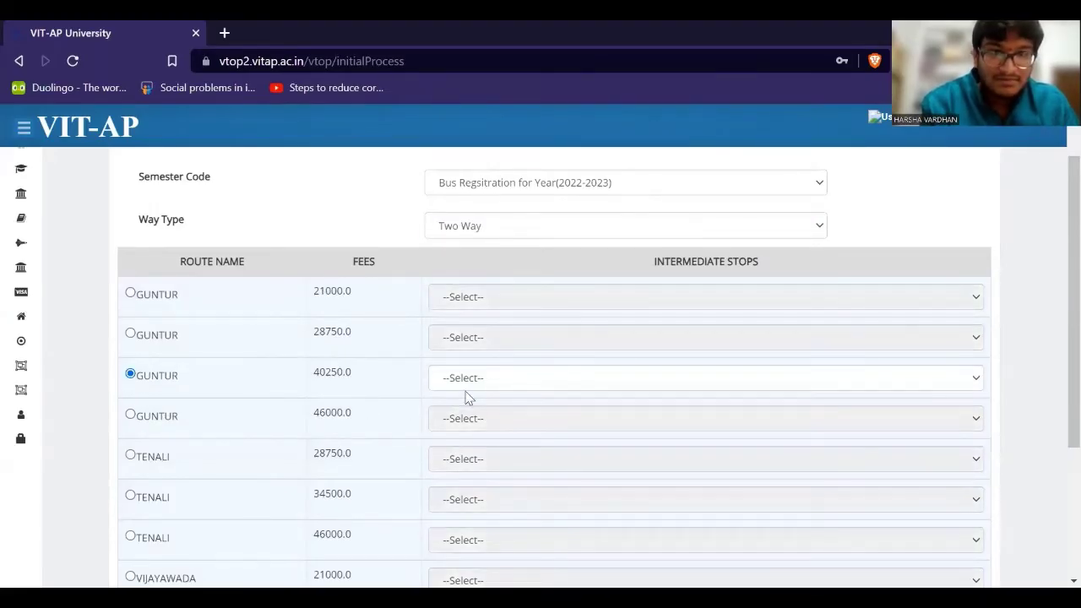
{"action": "left_click", "coordinate": [518, 381]}
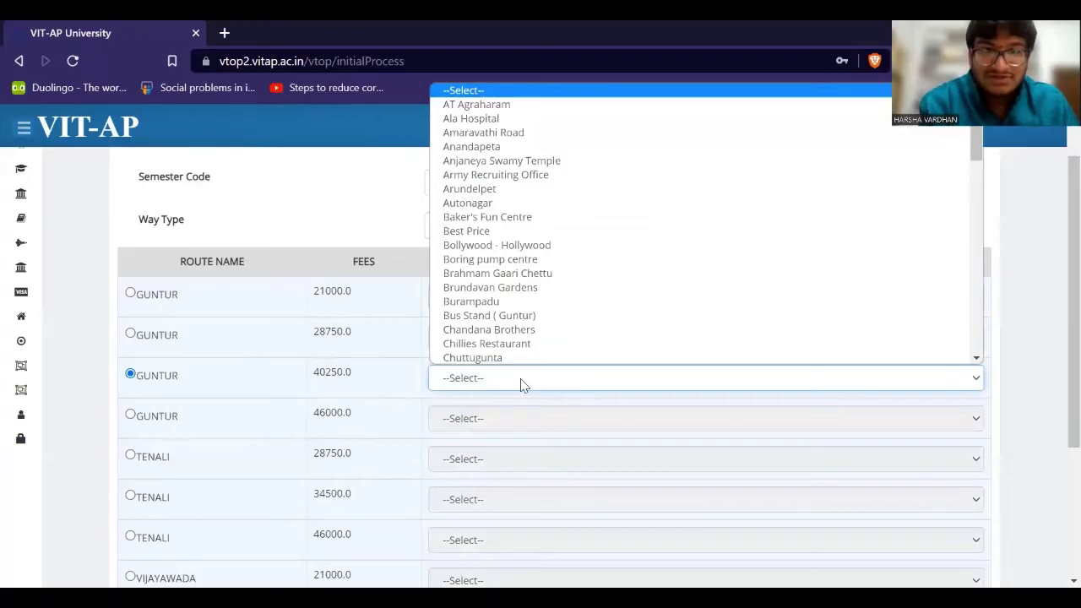
{"action": "scroll", "coordinate": [525, 355], "scroll_direction": "down", "scroll_amount": 1}
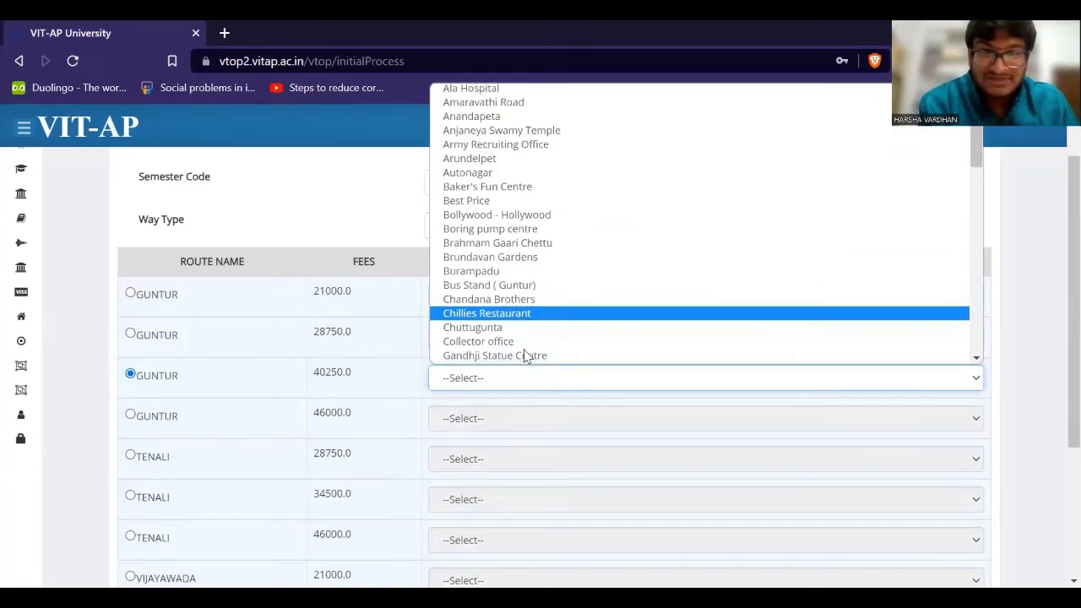
{"action": "left_click", "coordinate": [481, 328]}
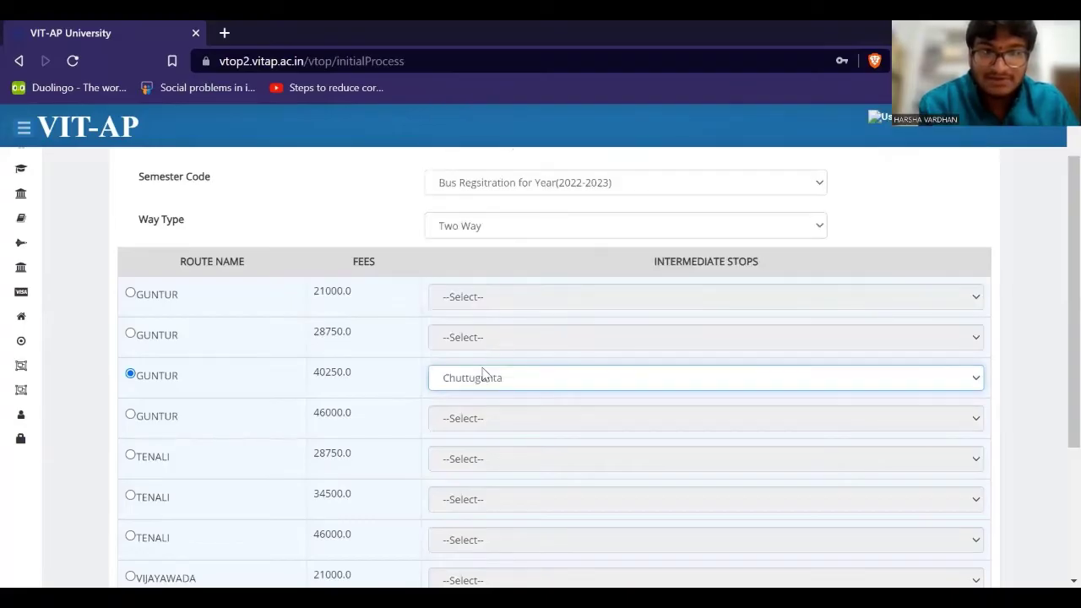
{"action": "scroll", "coordinate": [530, 370], "scroll_direction": "down", "scroll_amount": 1}
{"action": "scroll", "coordinate": [530, 365], "scroll_direction": "down", "scroll_amount": 2}
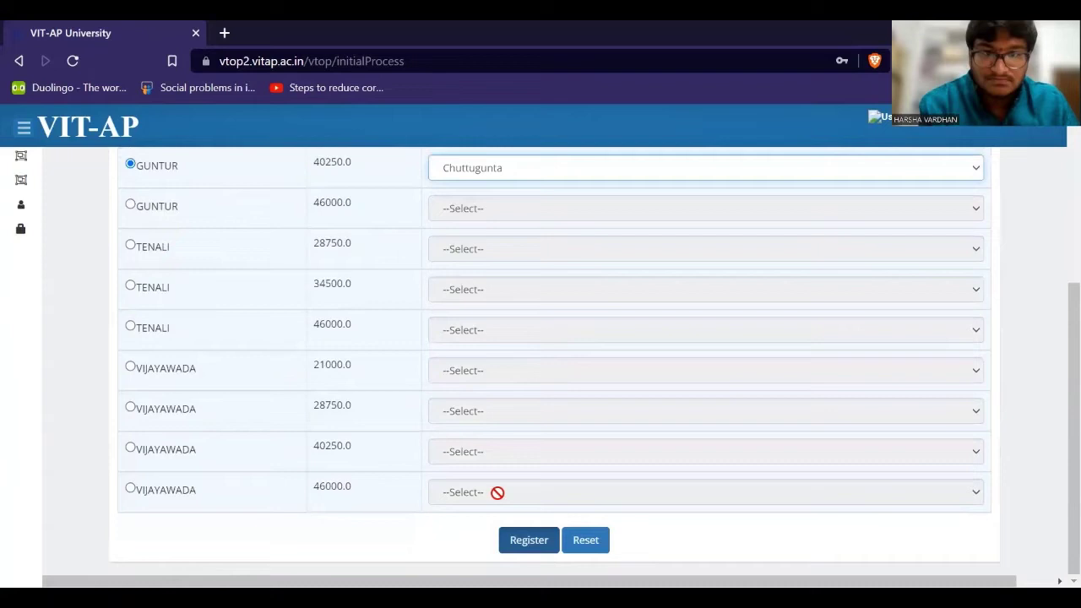
- Register for the Guntur bus route, then open the Online Payment invoices showing the 40250 Bus Fee
{"action": "left_click", "coordinate": [526, 545]}
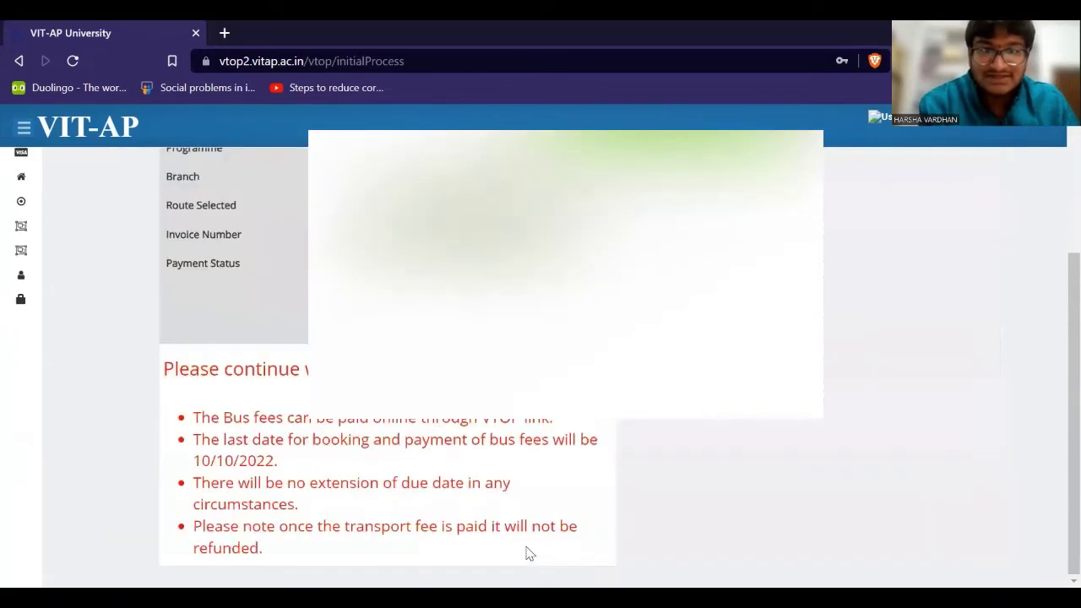
{"action": "scroll", "coordinate": [526, 553], "scroll_direction": "up", "scroll_amount": 2}
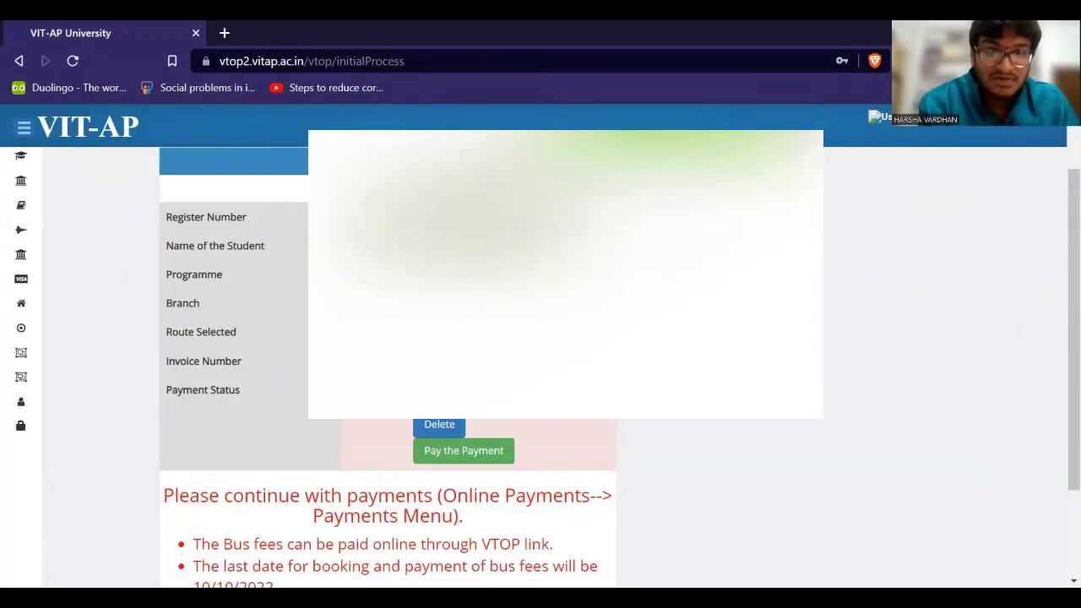
{"action": "scroll", "coordinate": [388, 380], "scroll_direction": "down", "scroll_amount": 1}
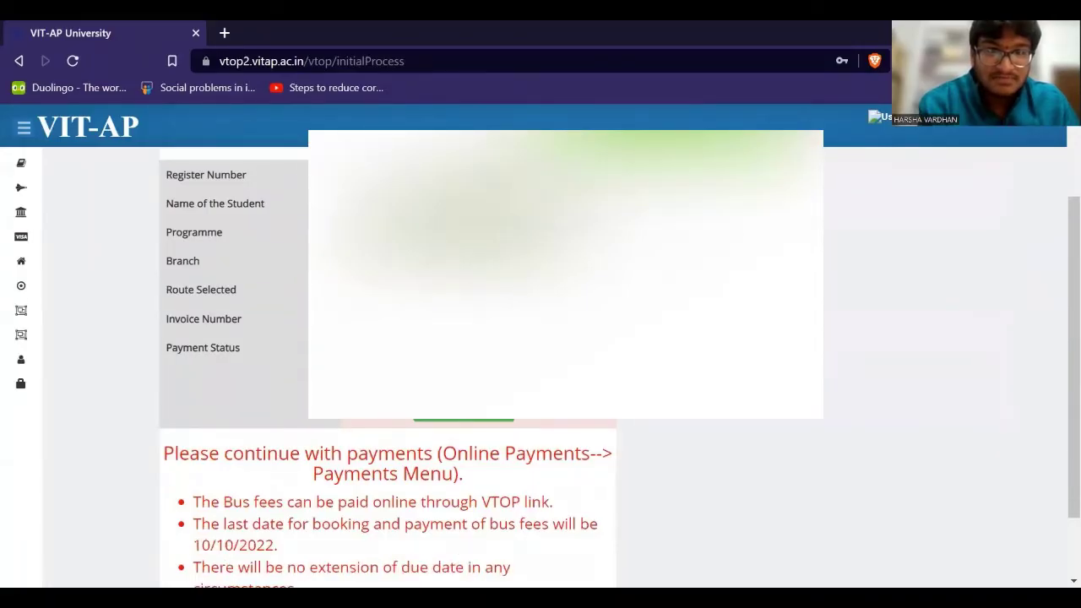
{"action": "scroll", "coordinate": [389, 380], "scroll_direction": "down", "scroll_amount": 1}
{"action": "scroll", "coordinate": [388, 380], "scroll_direction": "down", "scroll_amount": 1}
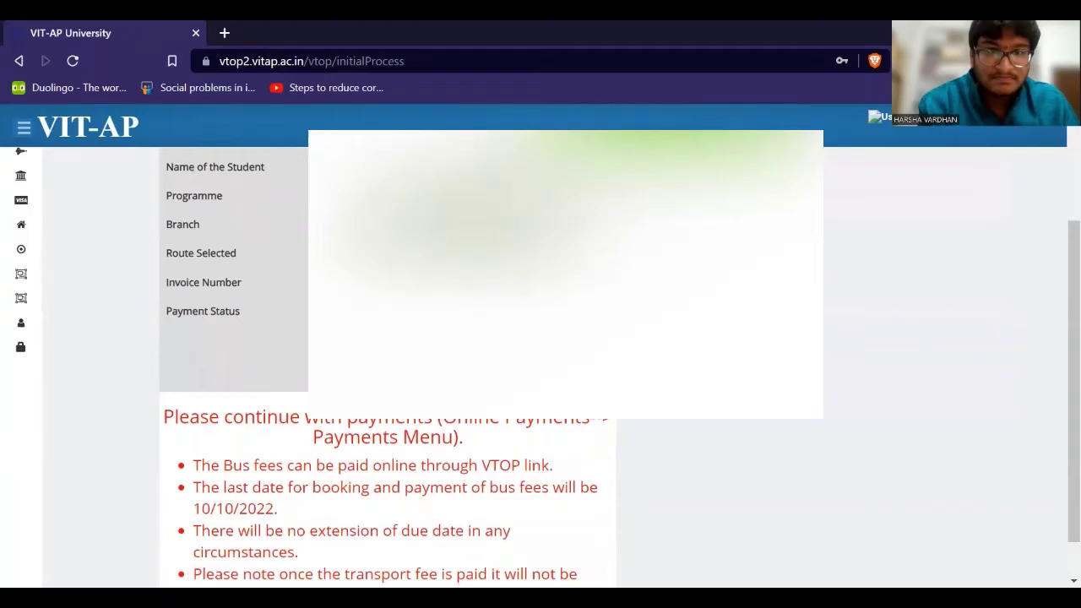
{"action": "scroll", "coordinate": [388, 380], "scroll_direction": "down", "scroll_amount": 1}
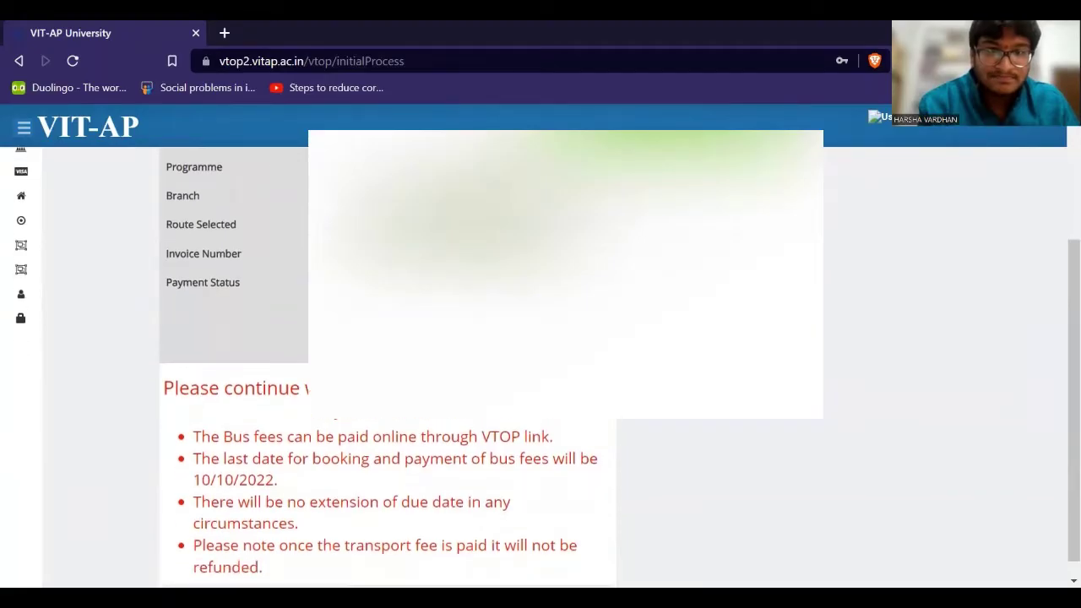
{"action": "scroll", "coordinate": [388, 380], "scroll_direction": "up", "scroll_amount": 3}
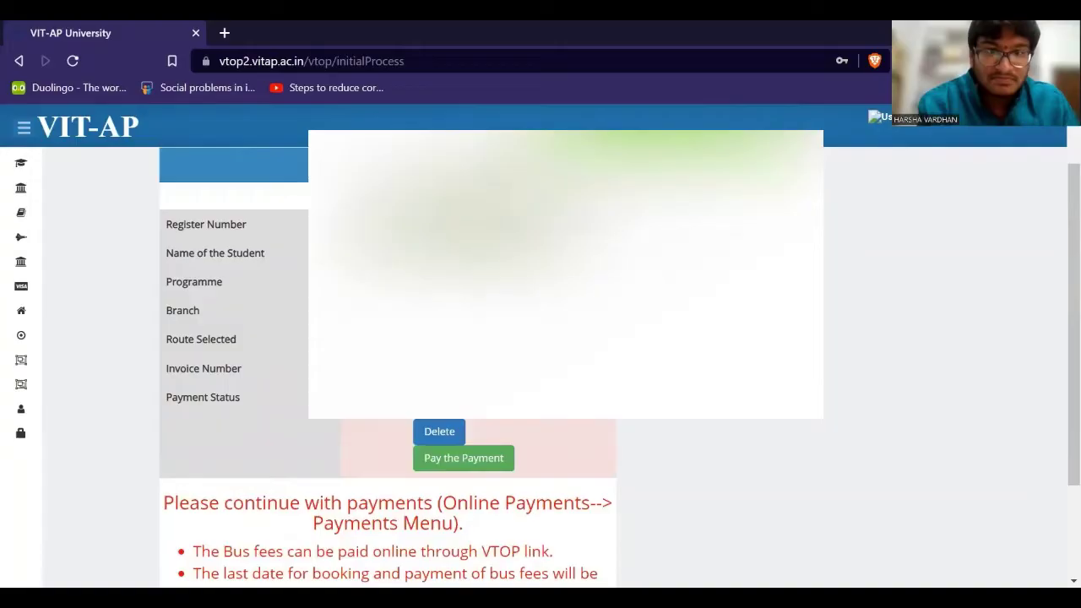
{"action": "left_click", "coordinate": [488, 464]}
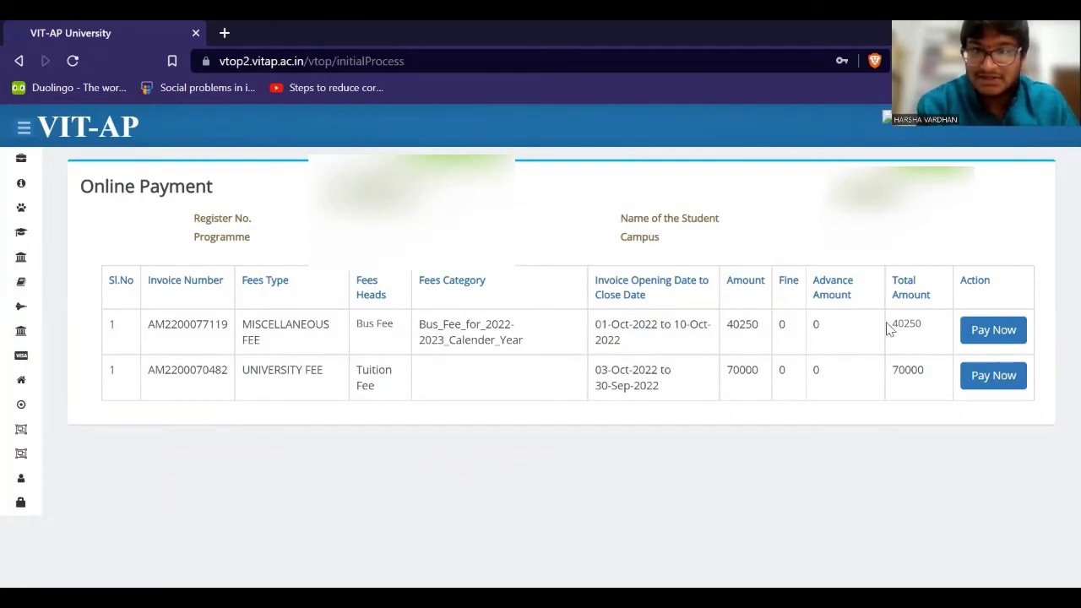
- Open the payment gateway for the 40250 bus fee and review the PayU, Paytm, Excess Wallet and RTGS/NEFT options
{"action": "left_click", "coordinate": [1001, 332]}
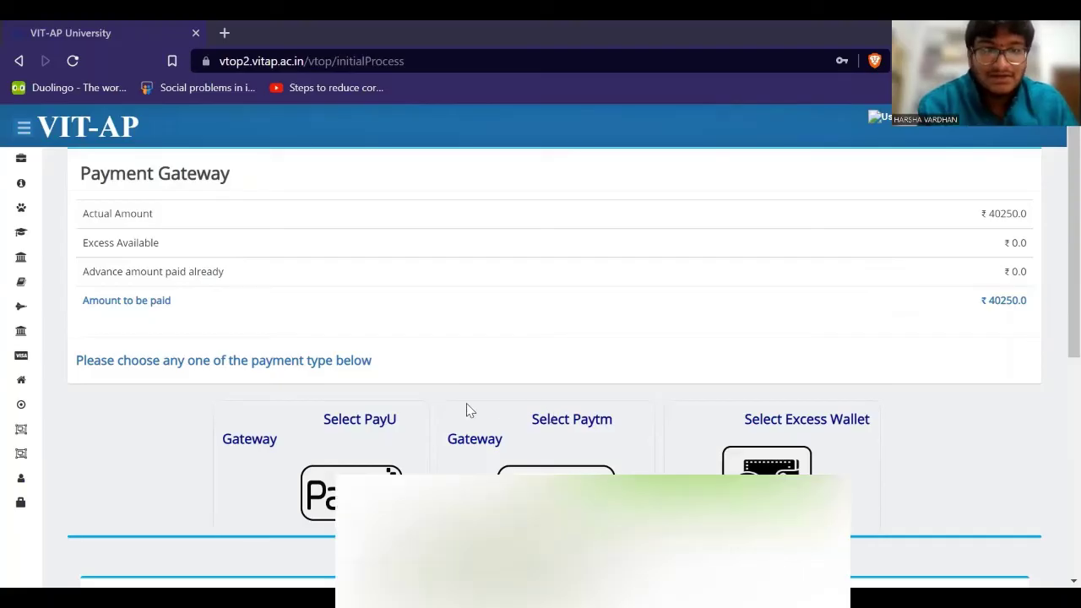
{"action": "scroll", "coordinate": [469, 410], "scroll_direction": "down", "scroll_amount": 3}
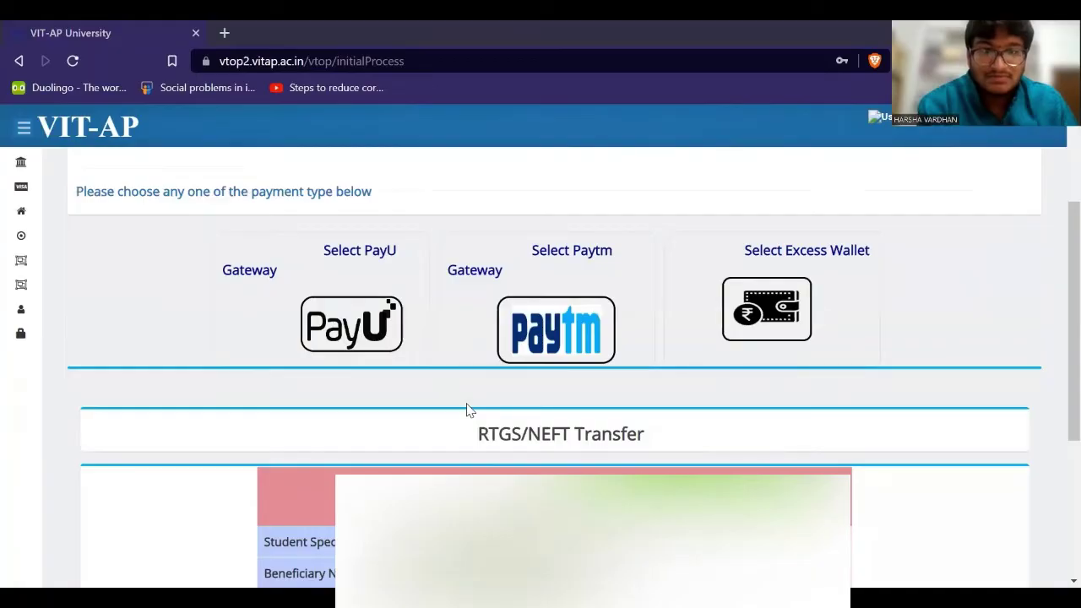
{"action": "scroll", "coordinate": [469, 411], "scroll_direction": "up", "scroll_amount": 2}
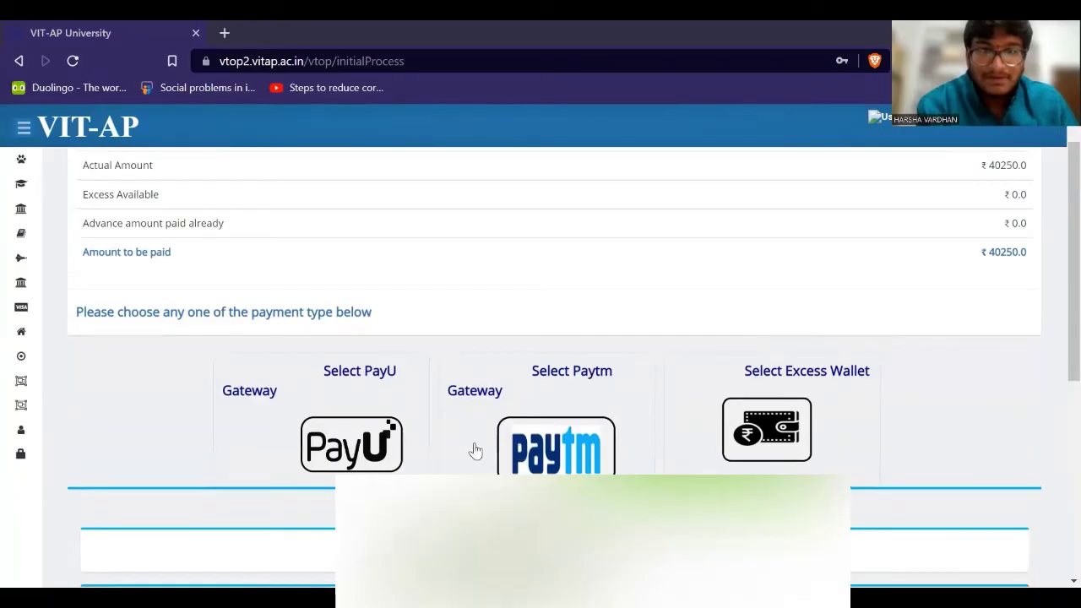
{"action": "scroll", "coordinate": [538, 454], "scroll_direction": "down", "scroll_amount": 1}
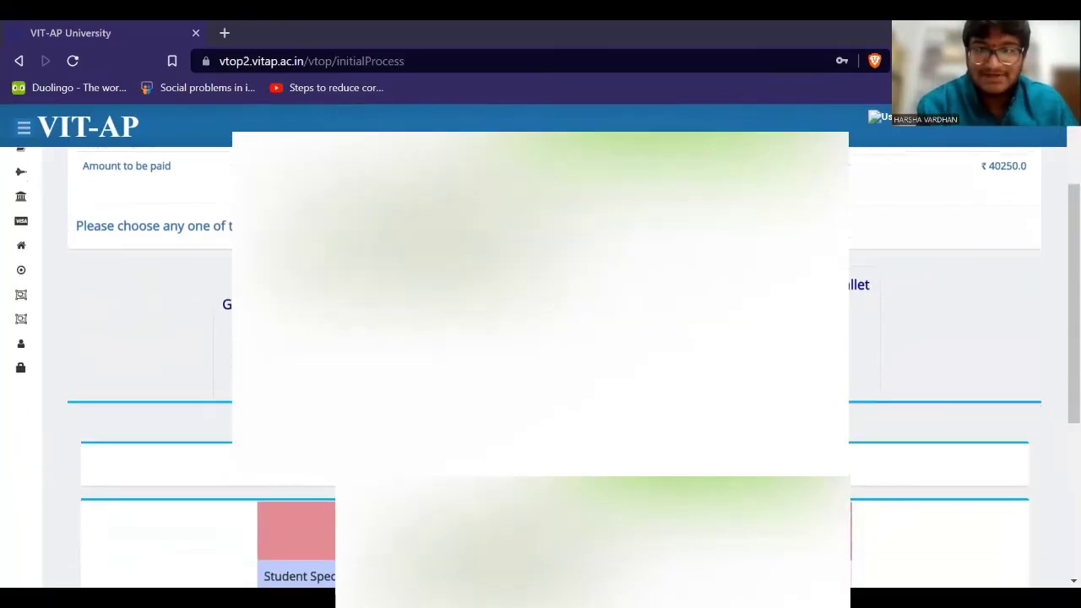
{"action": "scroll", "coordinate": [538, 453], "scroll_direction": "down", "scroll_amount": 3}
{"action": "scroll", "coordinate": [539, 453], "scroll_direction": "up", "scroll_amount": 5}
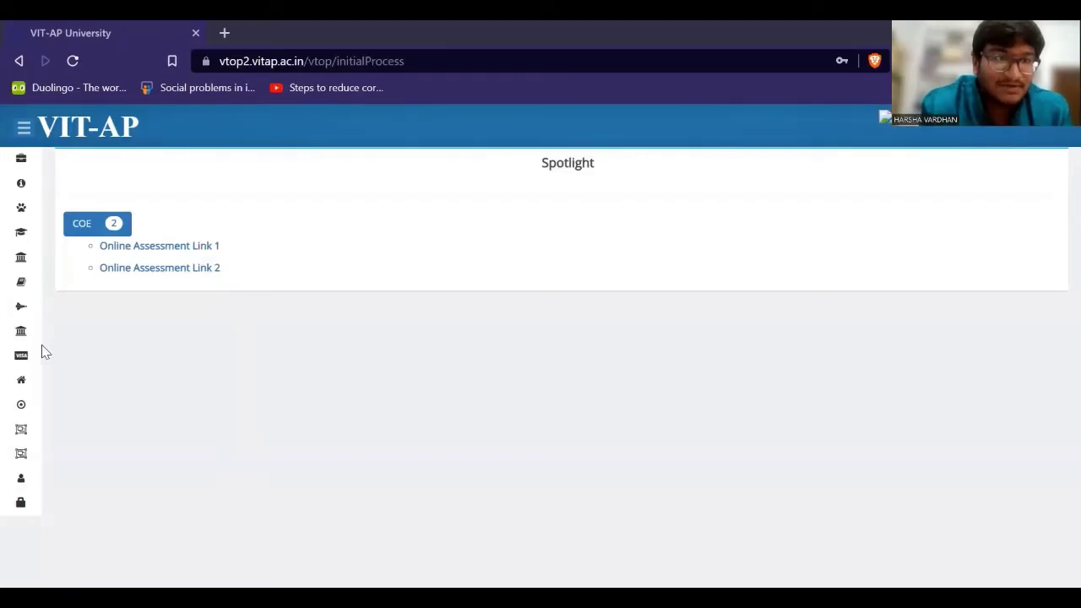
- Open the Payments invoice list and start paying the ₹60900 Hostel Fees invoice
{"action": "mouse_move", "coordinate": [29, 355]}
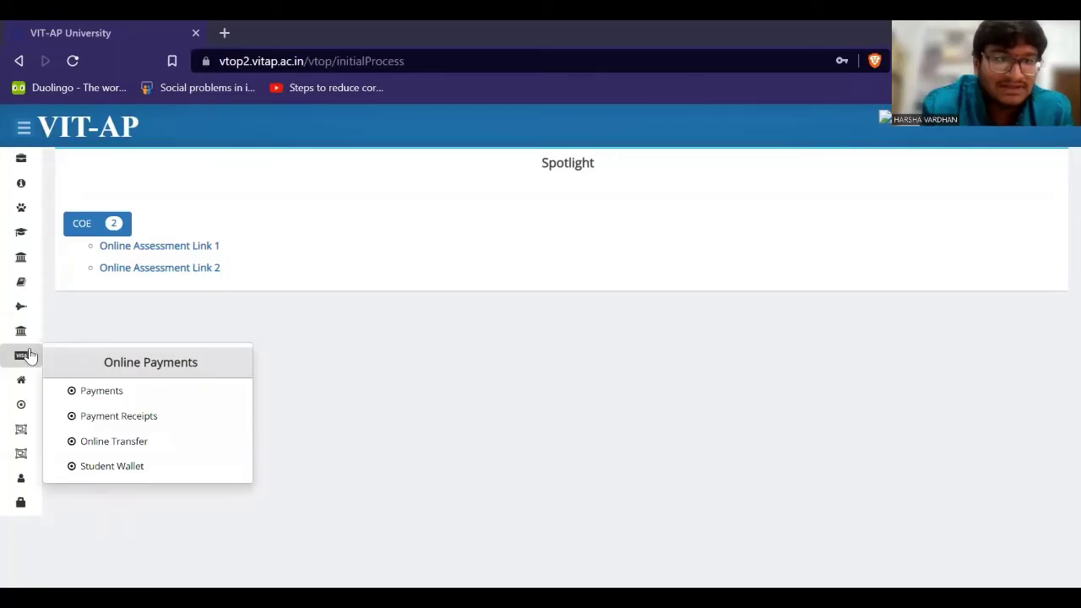
{"action": "left_click", "coordinate": [112, 394]}
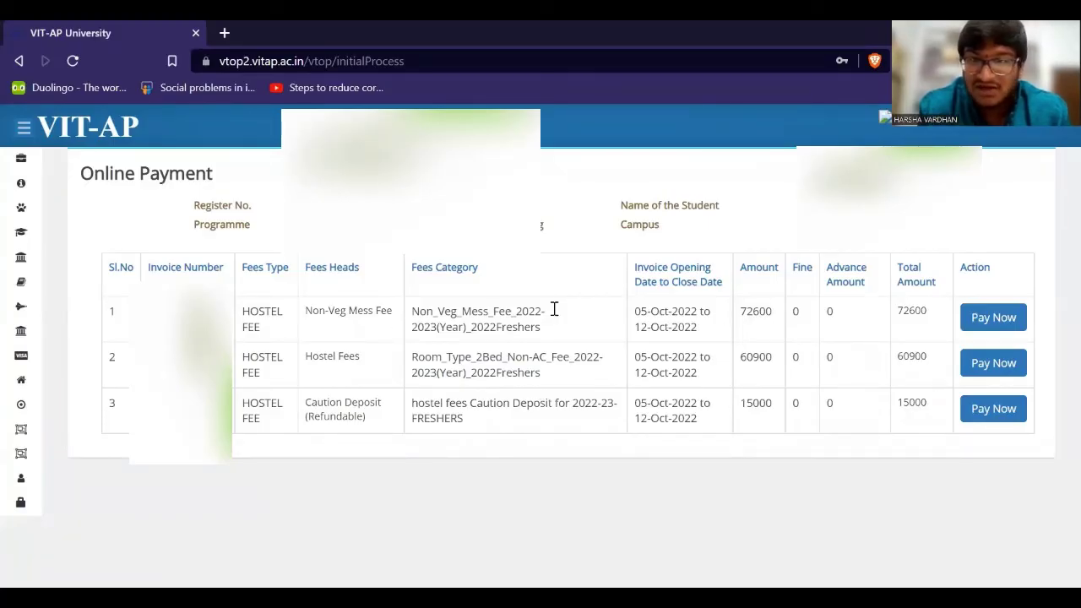
{"action": "left_click", "coordinate": [987, 364]}
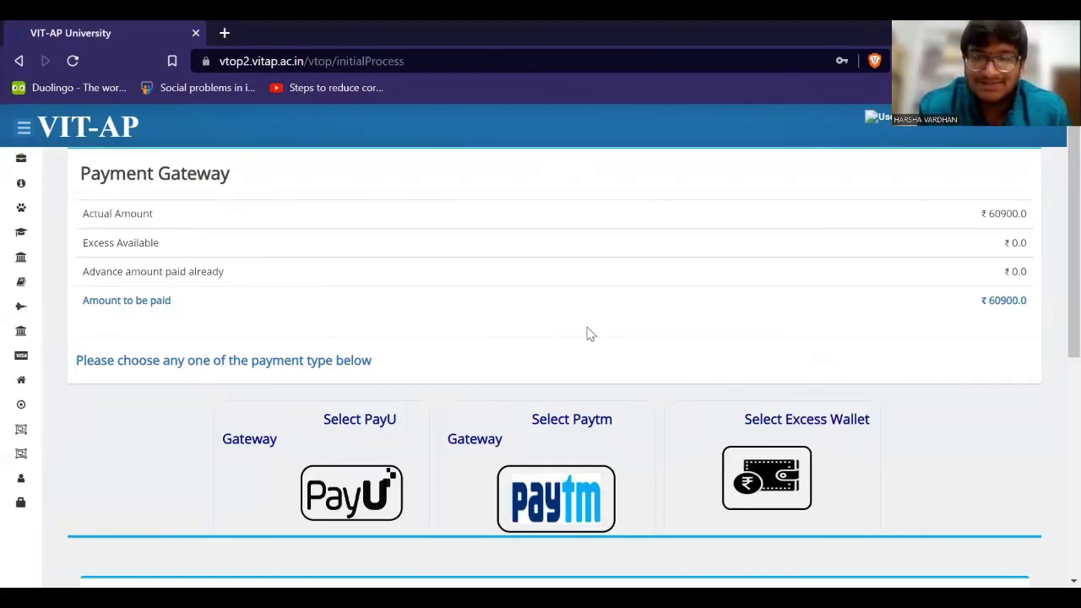
- Go to Payment Receipts under Online Payments, which shows an empty receipts table
{"action": "left_click", "coordinate": [17, 360]}
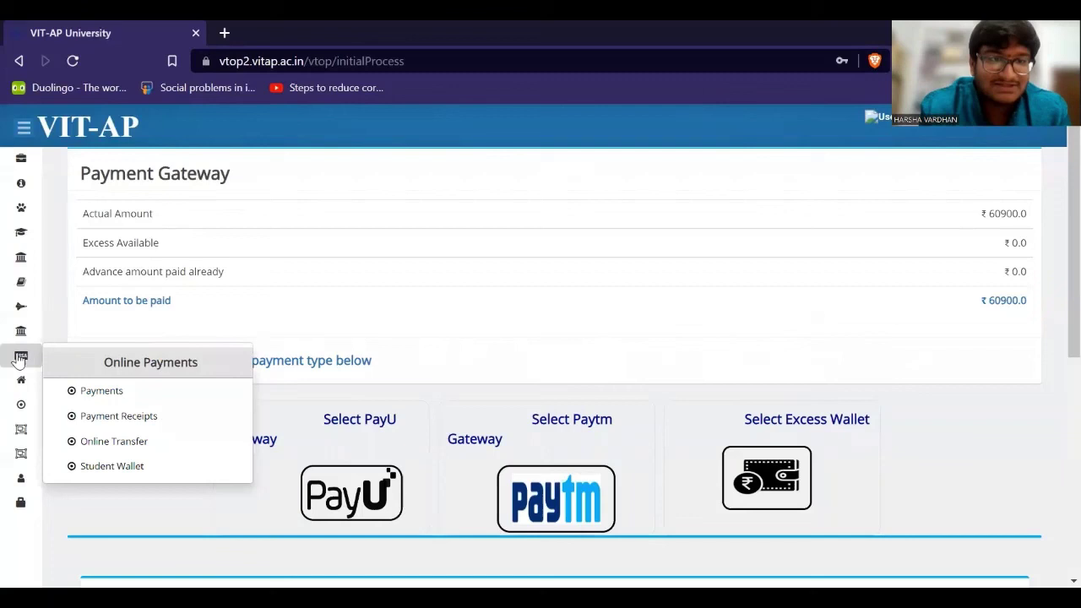
{"action": "left_click", "coordinate": [95, 414]}
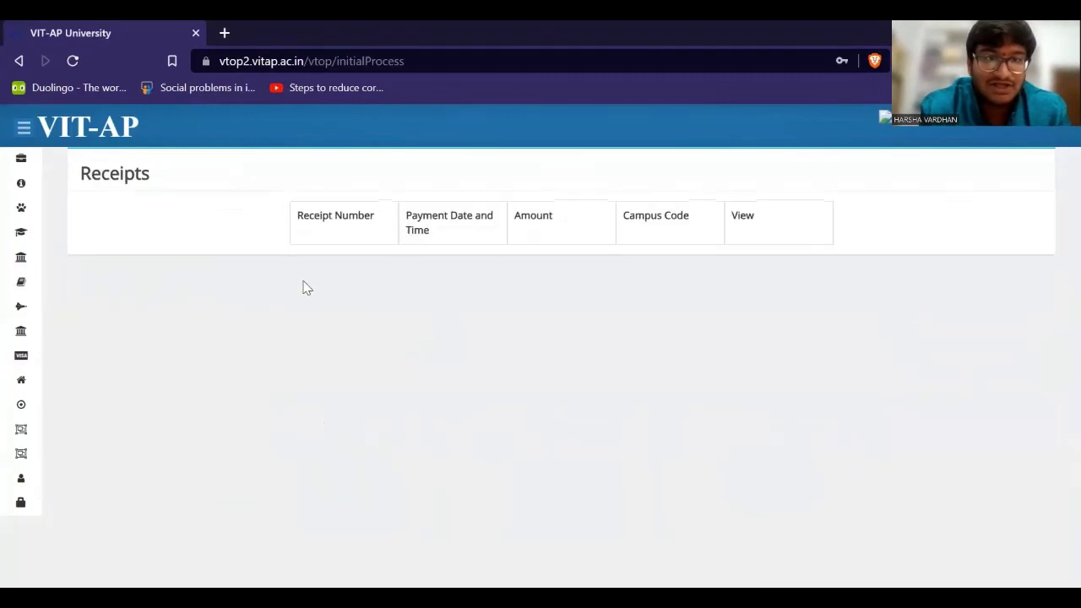